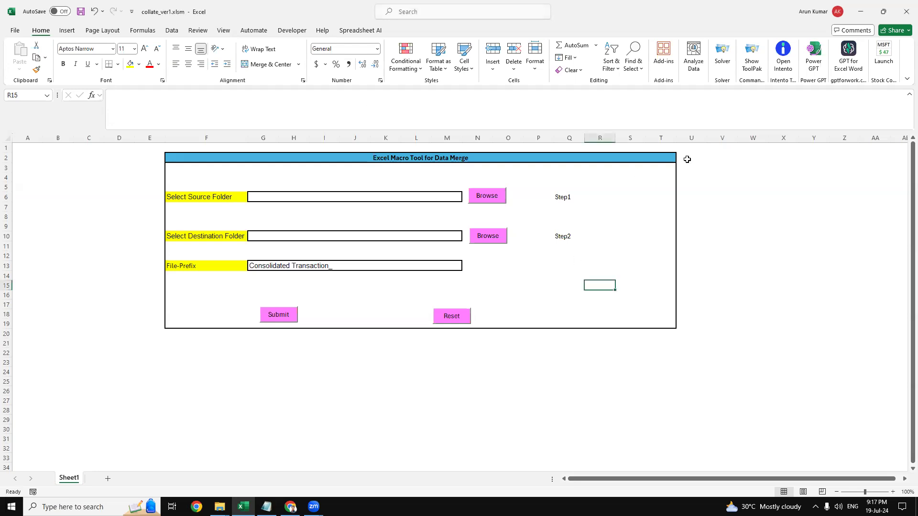
Step: Choose the Desktop 'raw files' folder as the Step1 source folder in the Data Merge form
left_click(595, 156)
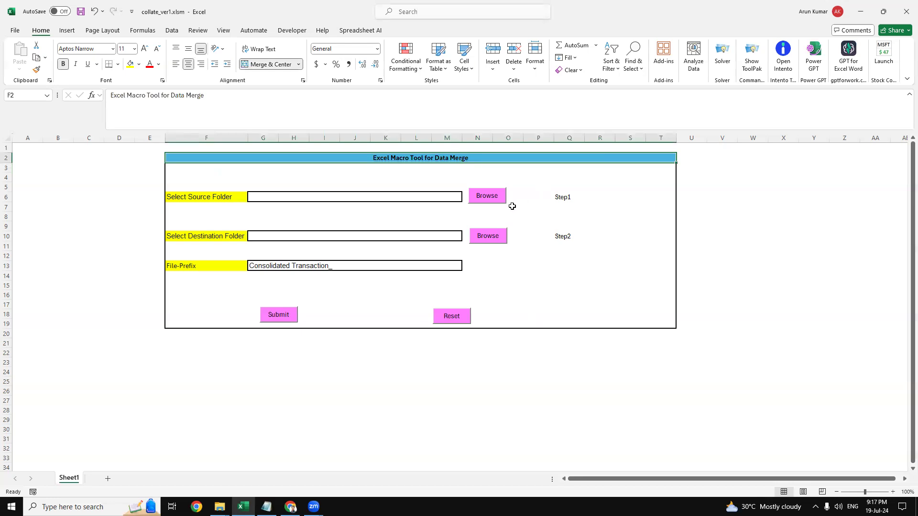
left_click(486, 197)
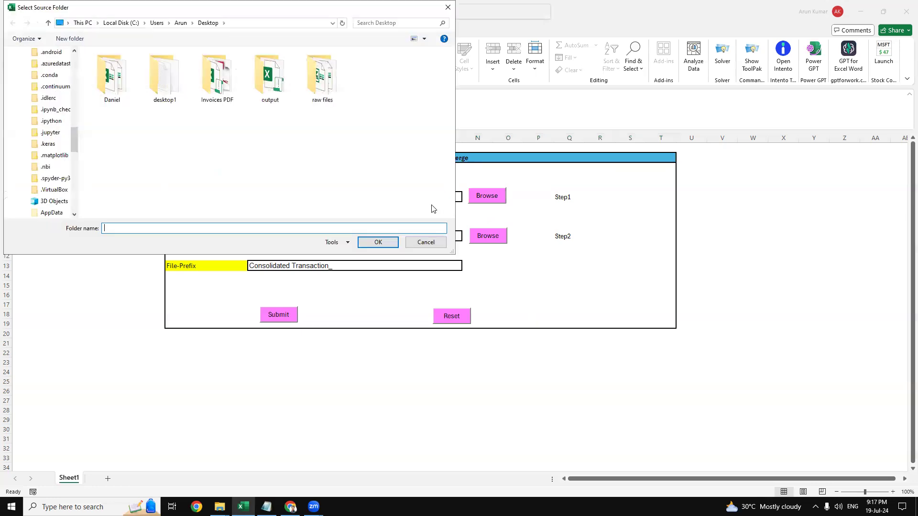
left_click(322, 102)
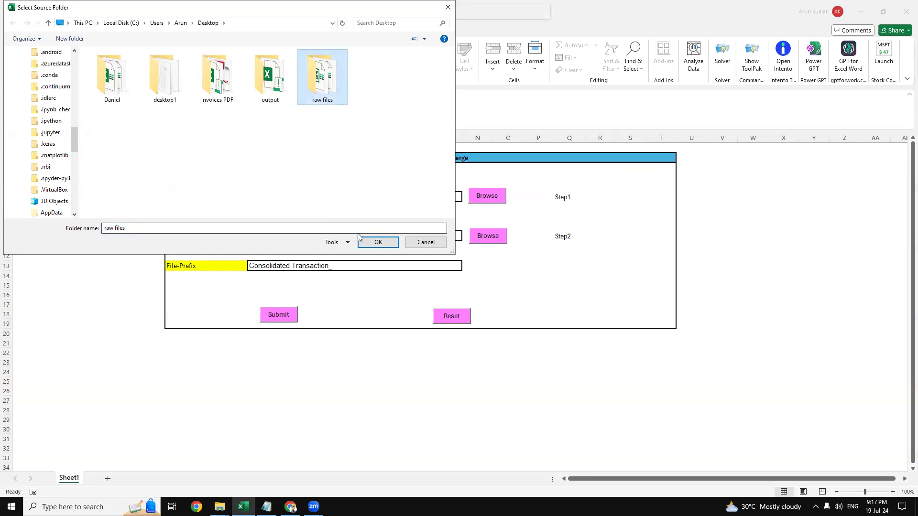
left_click(378, 242)
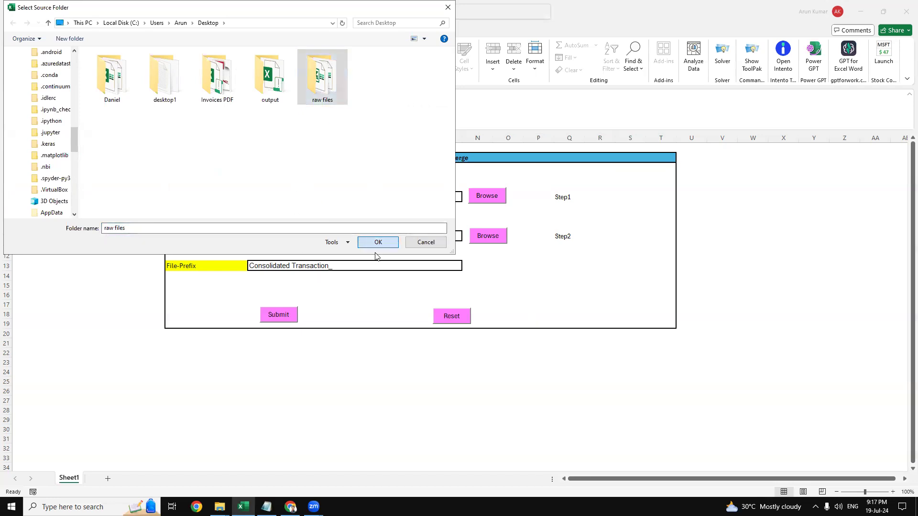
double_click(330, 96)
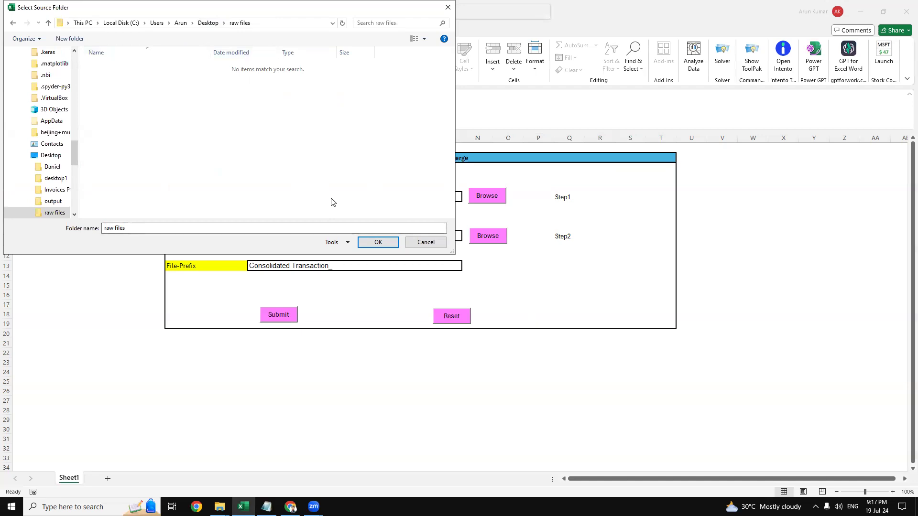
left_click(366, 243)
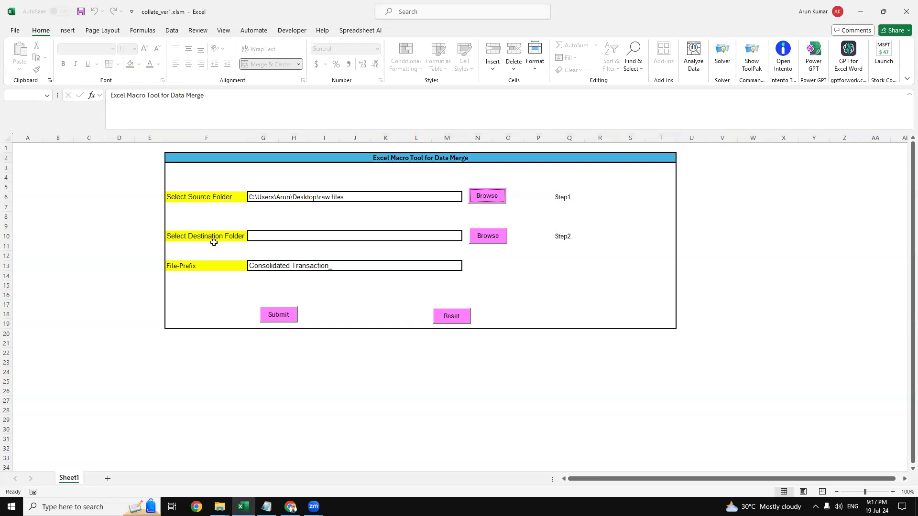
Step: Choose the Desktop 'output' folder as the Step2 destination folder of the merge form
left_click(501, 238)
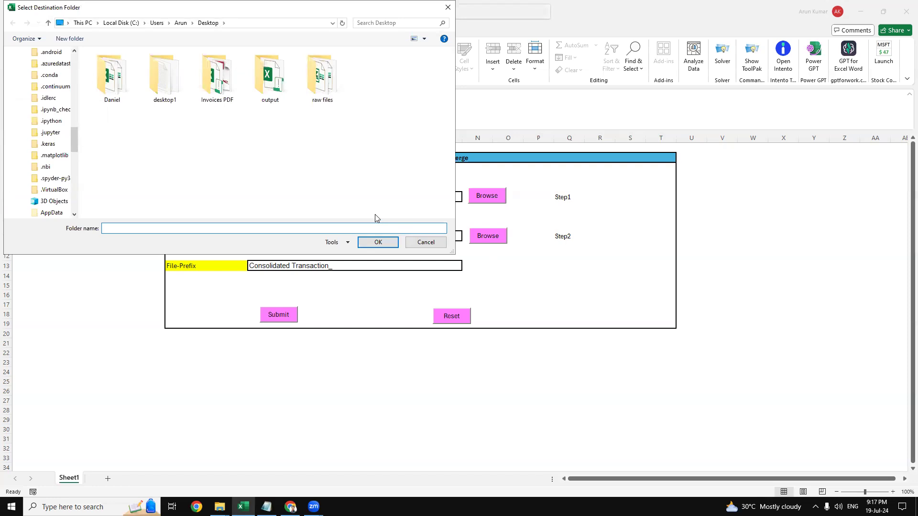
left_click(264, 107)
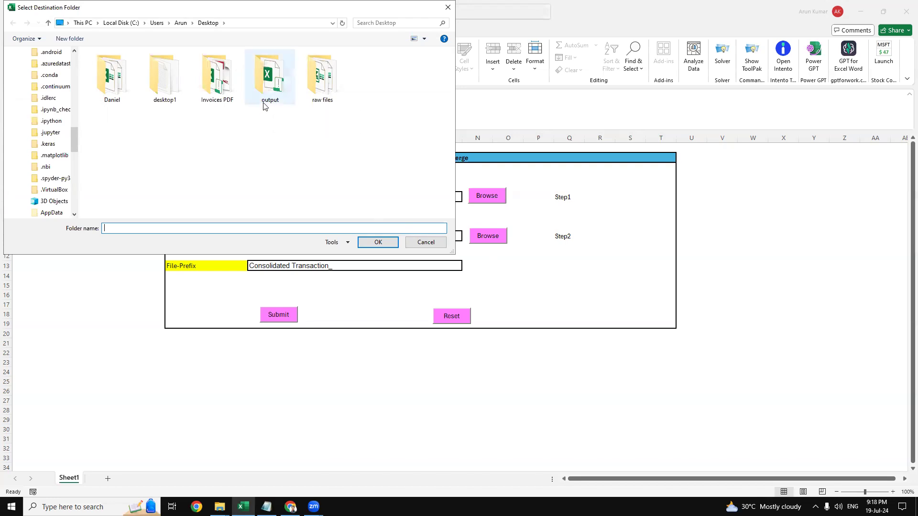
left_click(378, 242)
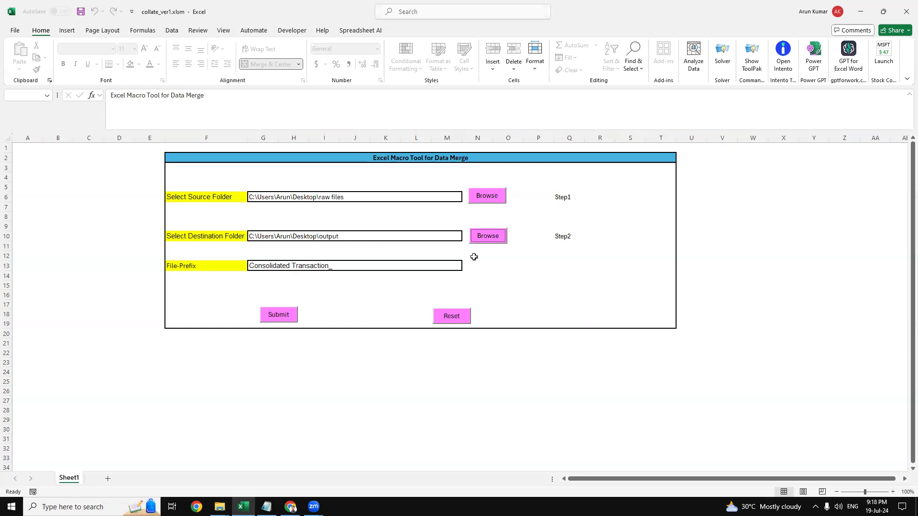
Step: Edit the File-Prefix cell G13 from 'Consolidated Transaction_' to 'Consolidated_Final_File_'
left_click(276, 266)
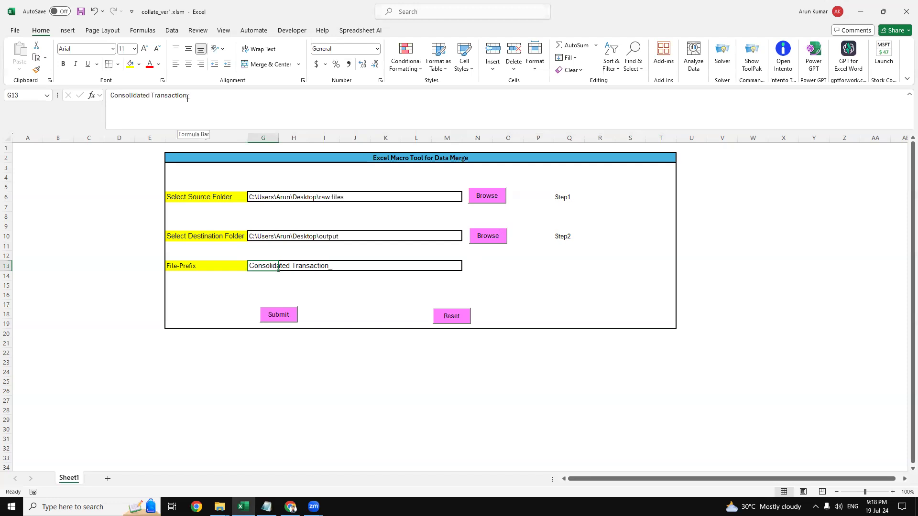
left_click_drag(188, 99, 149, 98)
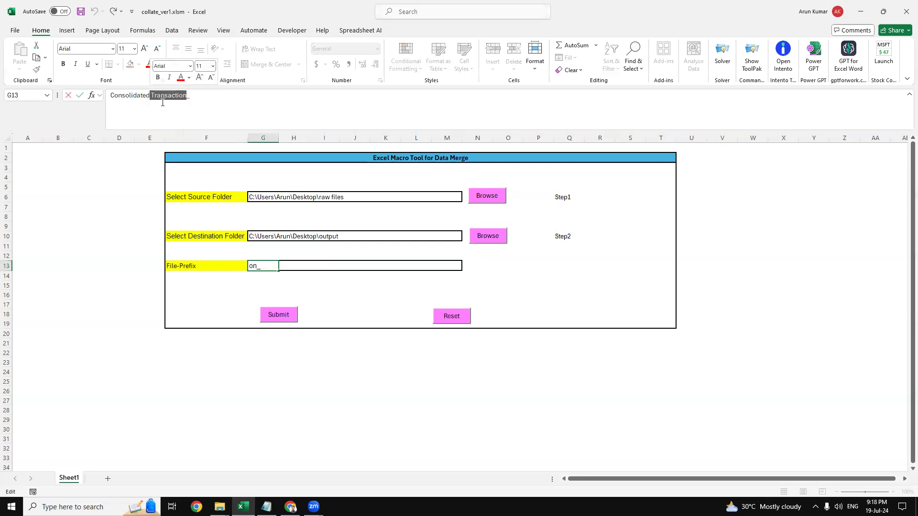
key("BackSpace")
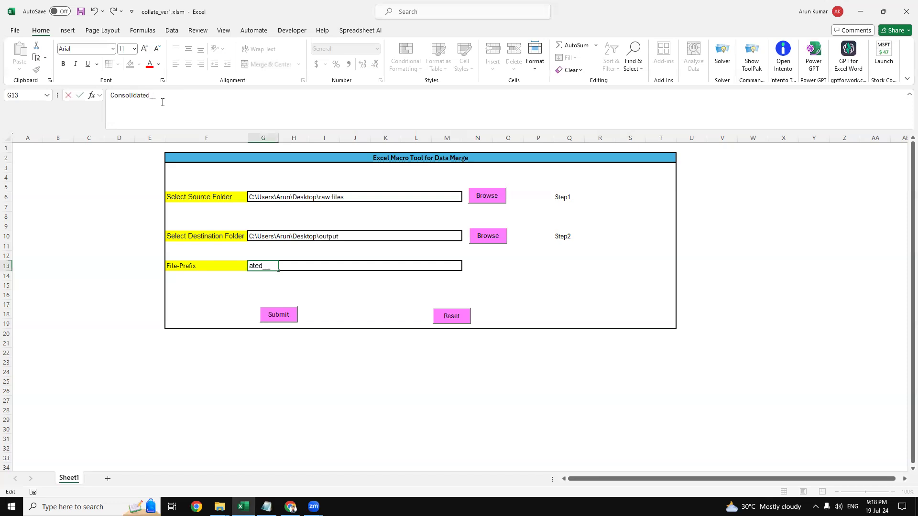
type("Final_File_")
left_click(210, 311)
left_click(259, 265)
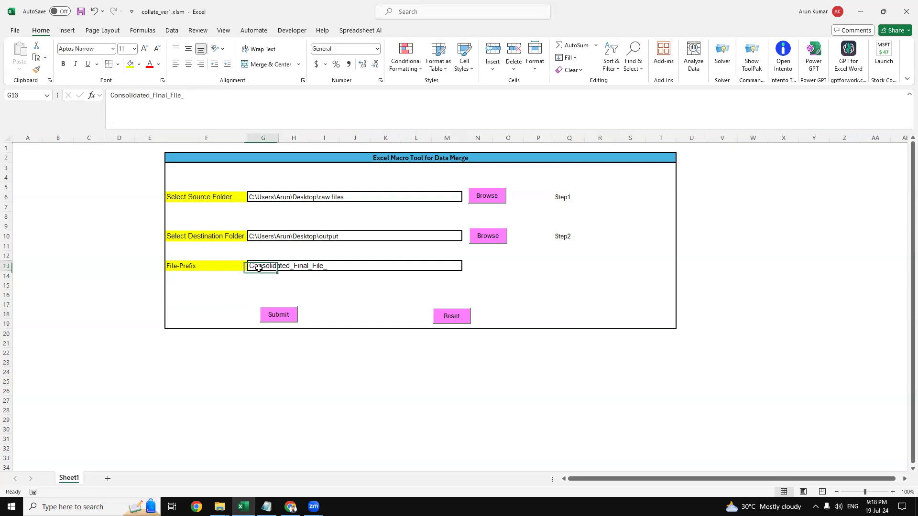
left_click(197, 95)
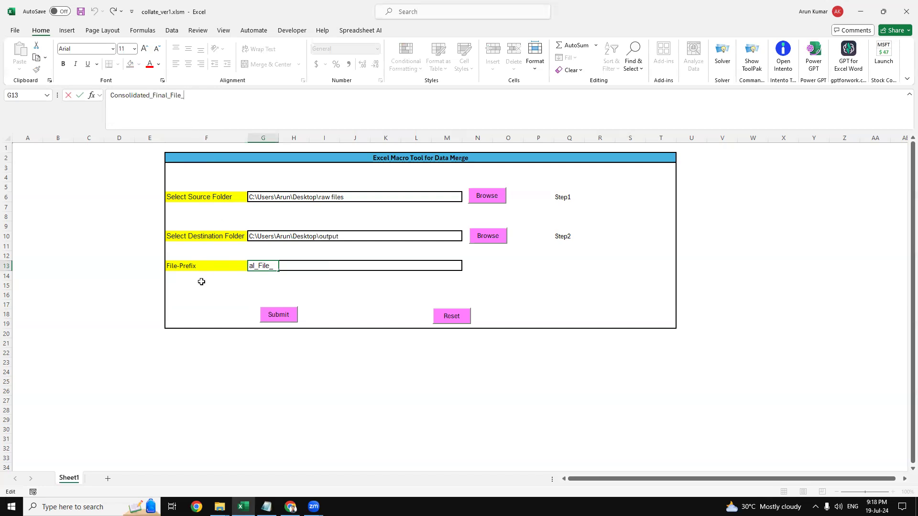
left_click(229, 365)
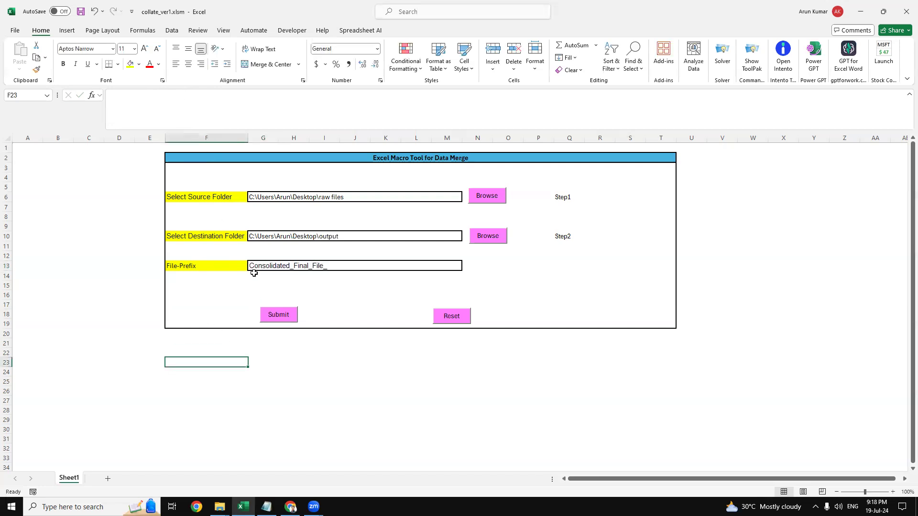
left_click(257, 264)
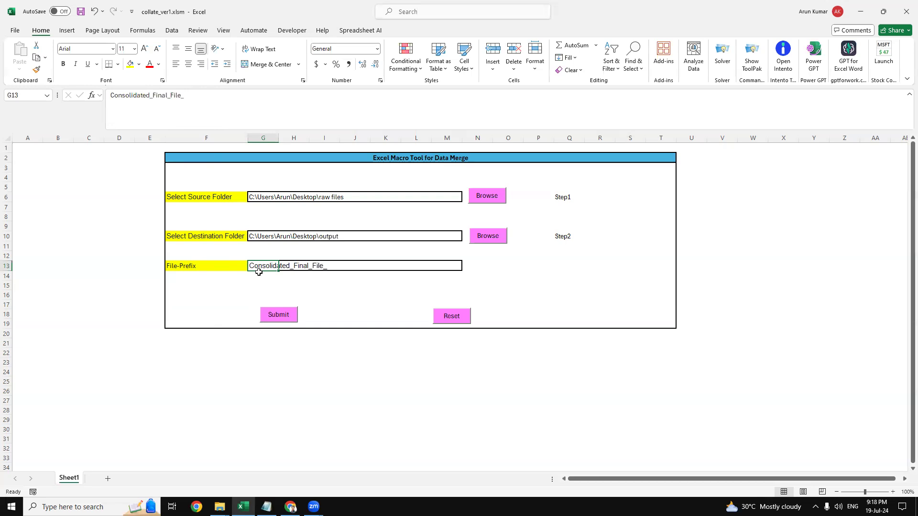
Step: Submit the merge form and dismiss the 'Data consolidation complete!' message
left_click(340, 372)
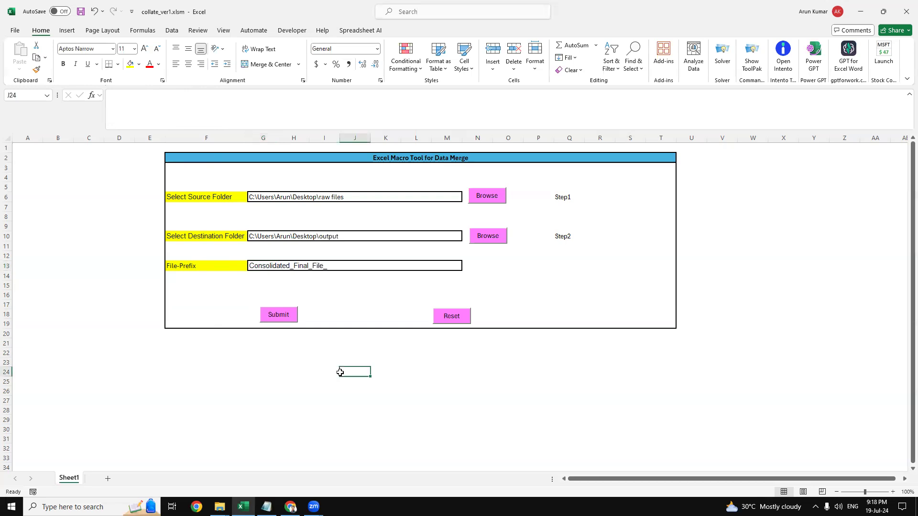
left_click(282, 315)
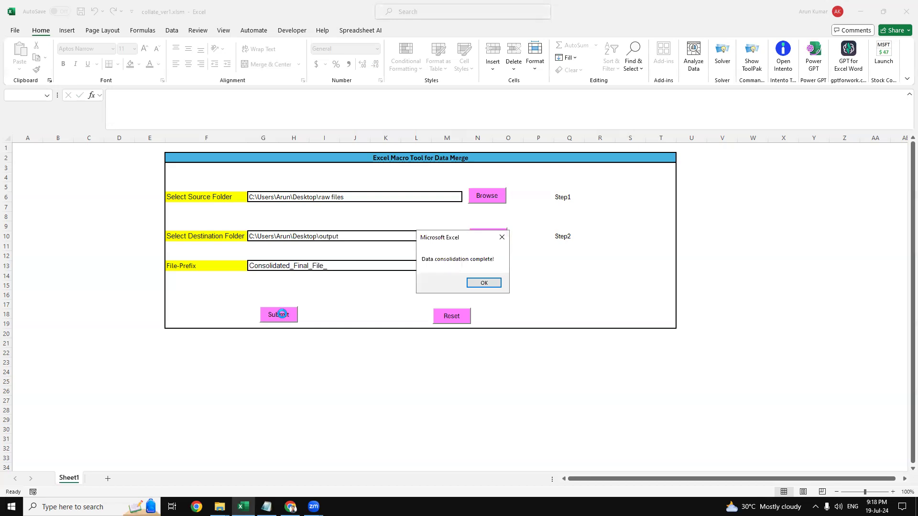
left_click(483, 283)
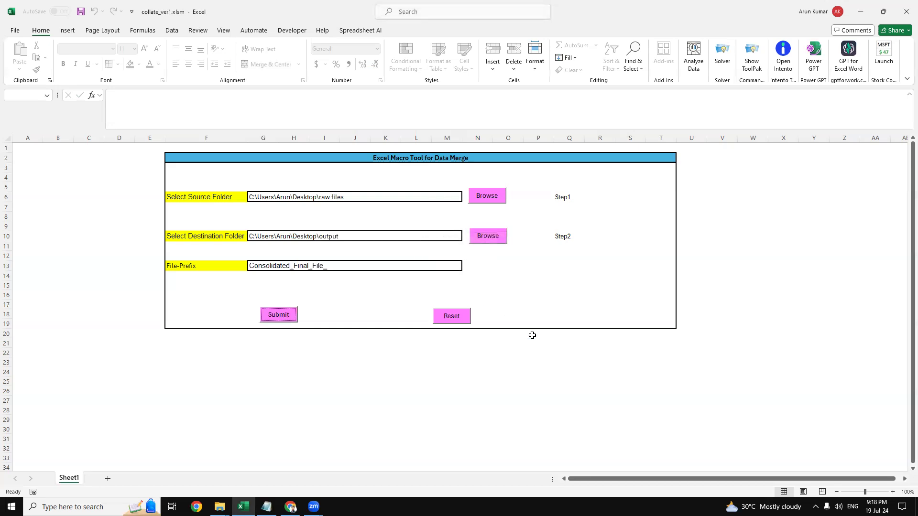
Step: From the desktop output folder, select Consolidated_Final_File_19_07_2024.xlsx and view it in Excel
key("super+d")
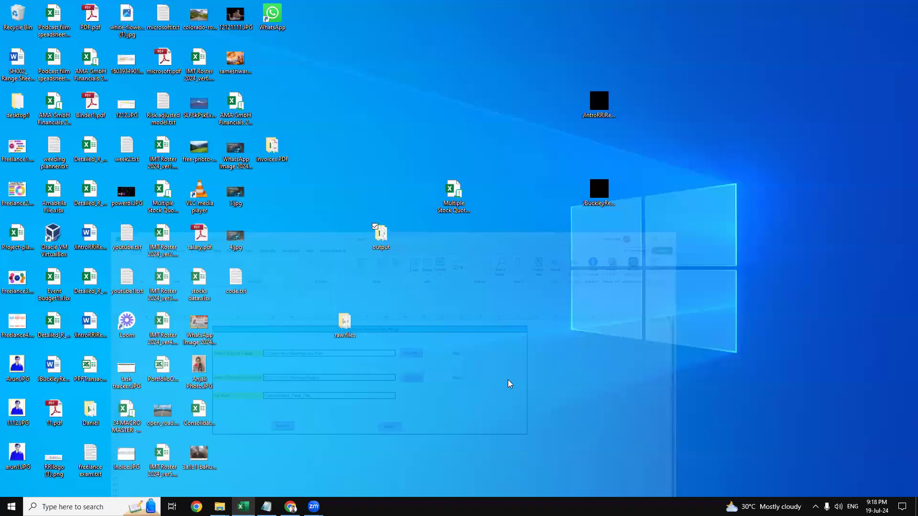
double_click(381, 239)
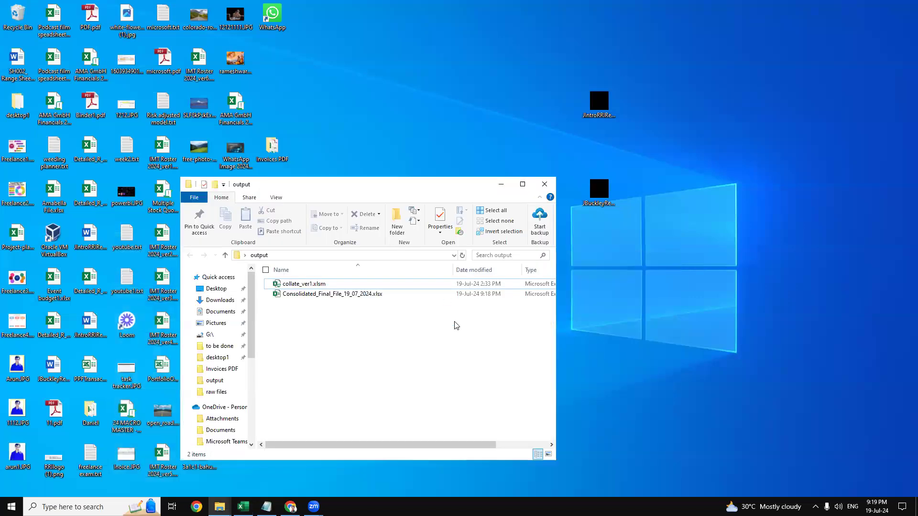
left_click(524, 186)
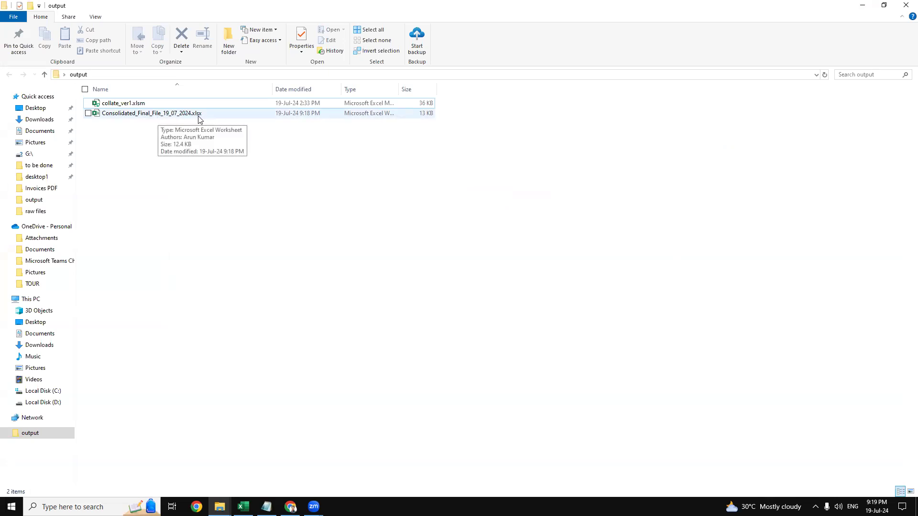
left_click(132, 117)
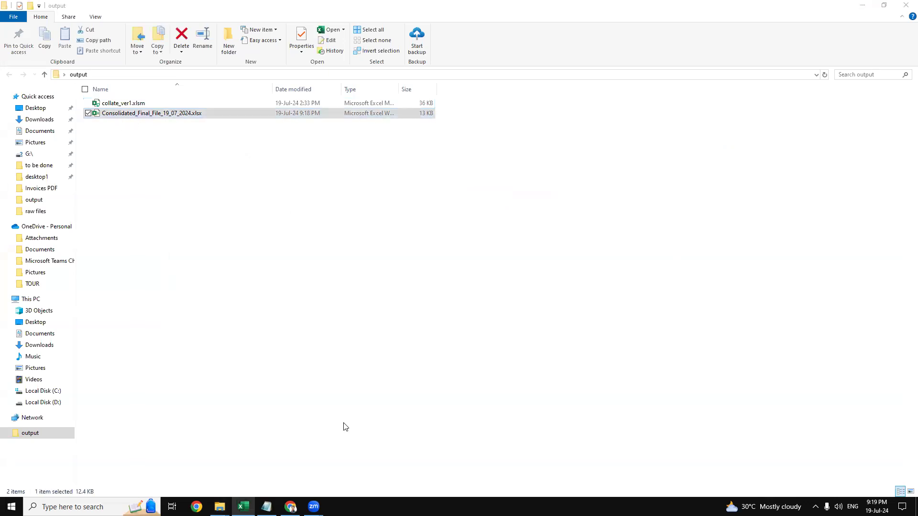
left_click(243, 507)
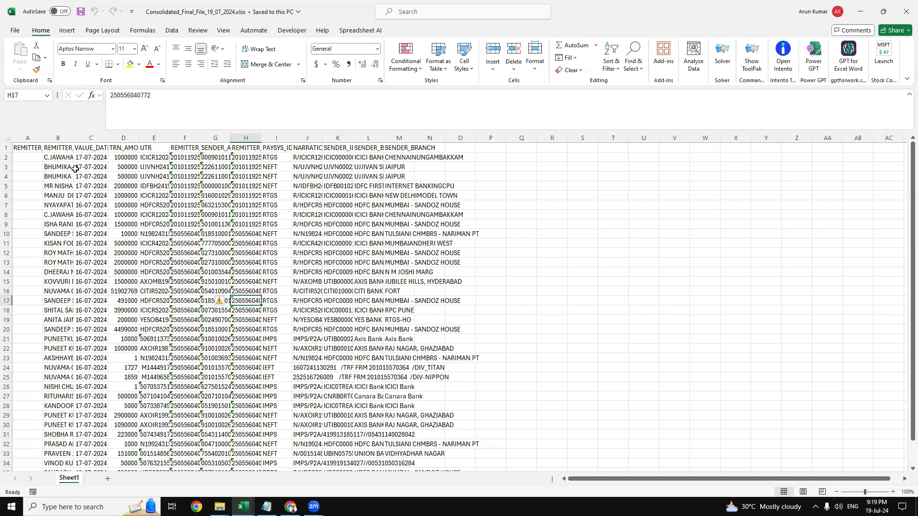
Step: Review the merged rows by selecting the remitter names in B2:B36
scroll(102, 388, "down", 6)
scroll(104, 391, "up", 6)
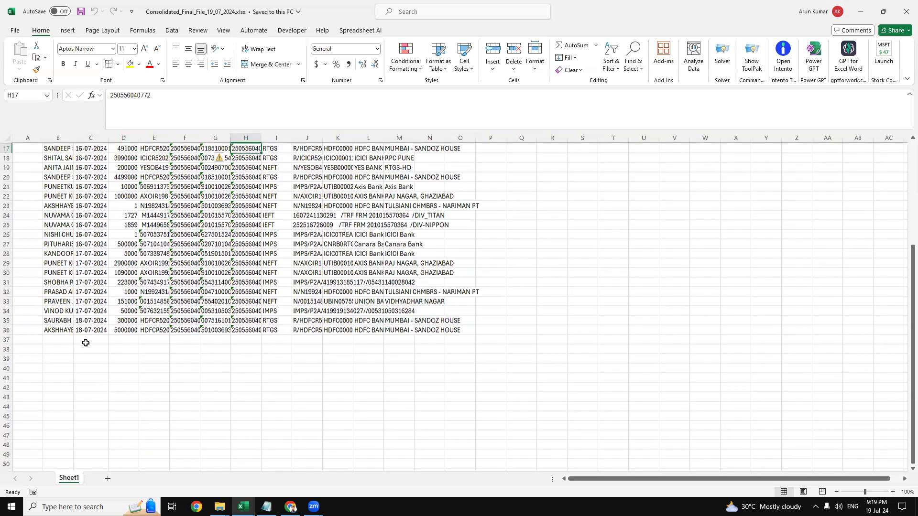
left_click(69, 161)
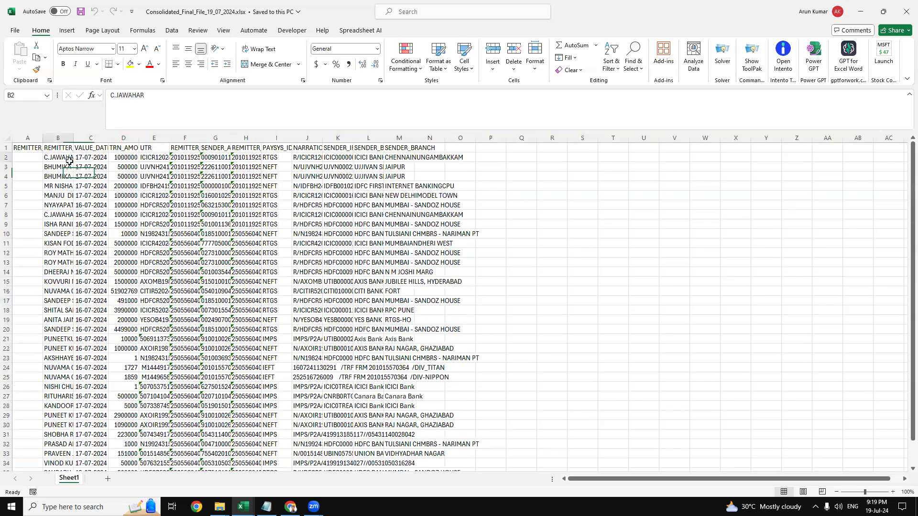
left_click_drag(69, 161, 79, 471)
key("Up")
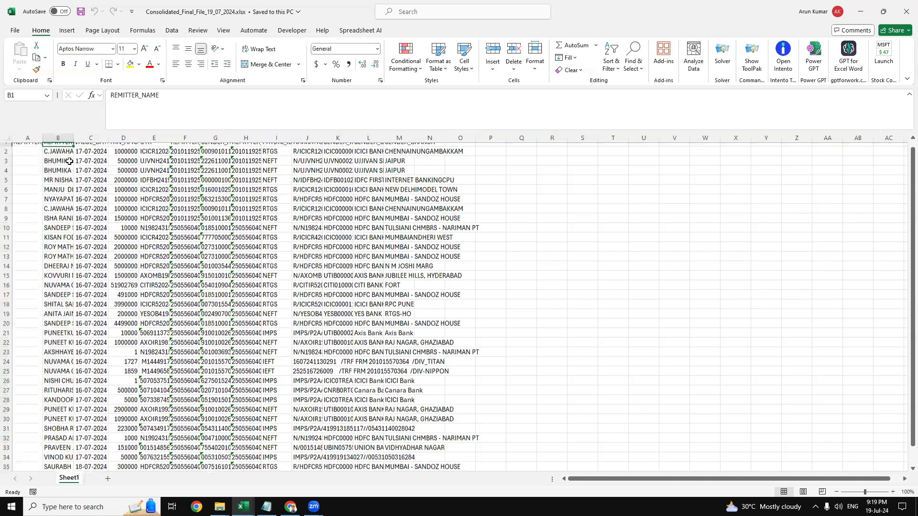
scroll(69, 161, "up", 1)
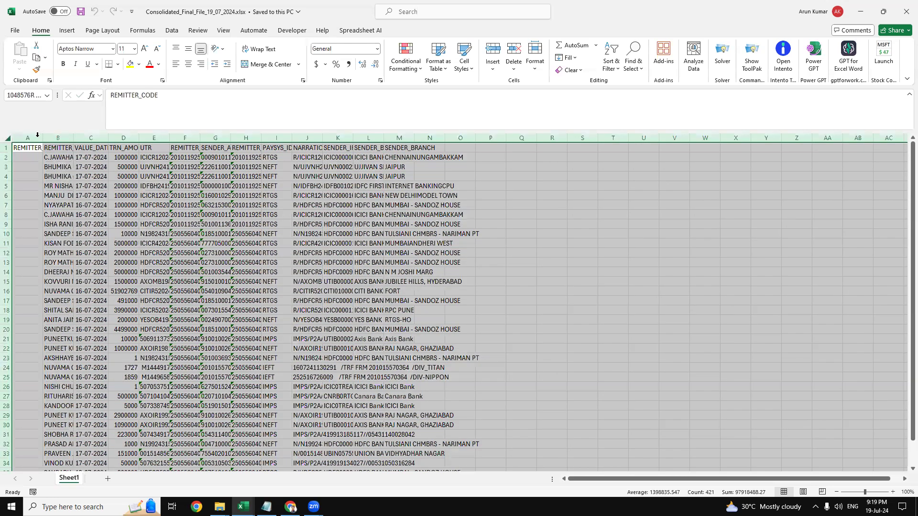
Step: Select the whole worksheet and AutoFit every column width to its contents
left_click(8, 137)
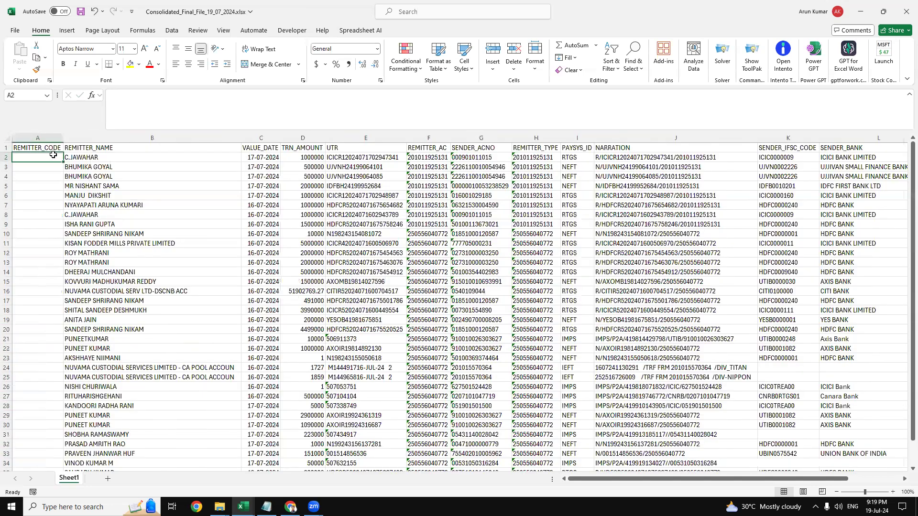
key("alt+h")
key("o")
key("i")
left_click(52, 156)
left_click(55, 150)
Step: Close the consolidated workbook
scroll(213, 303, "down", 1)
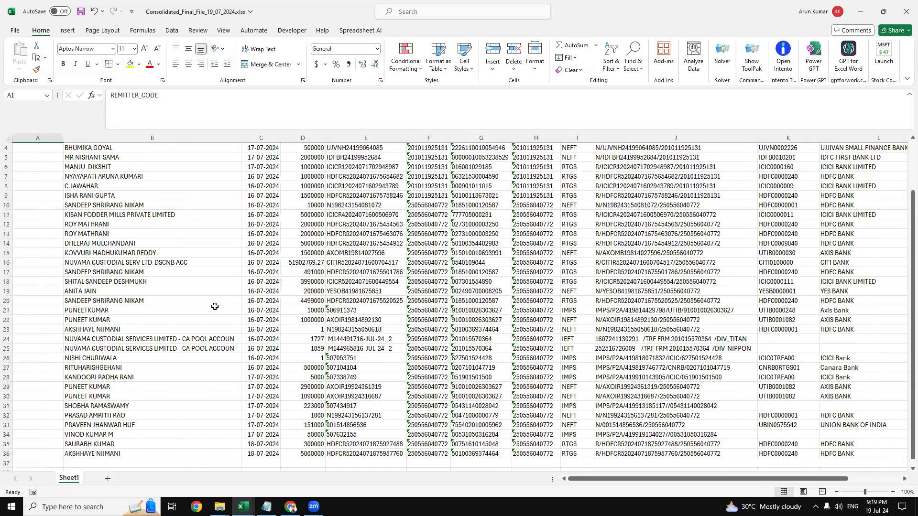
scroll(218, 166, "up", 1)
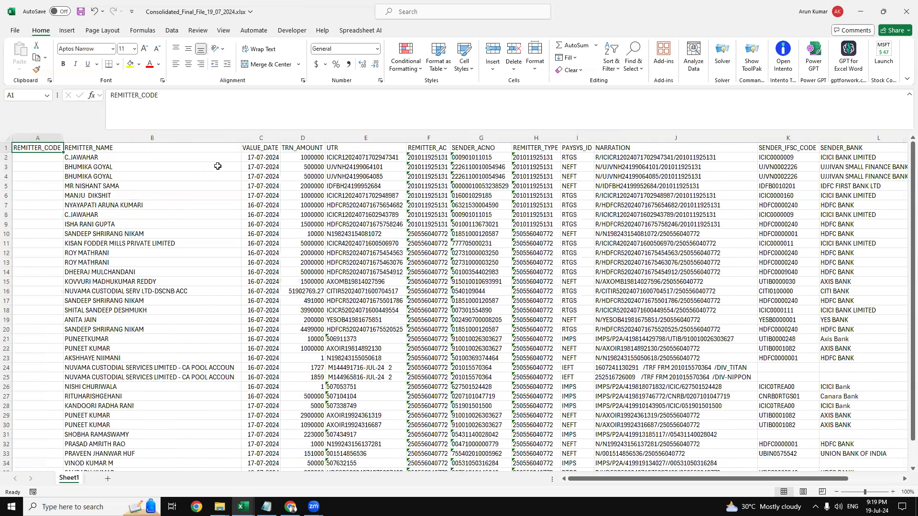
left_click(906, 11)
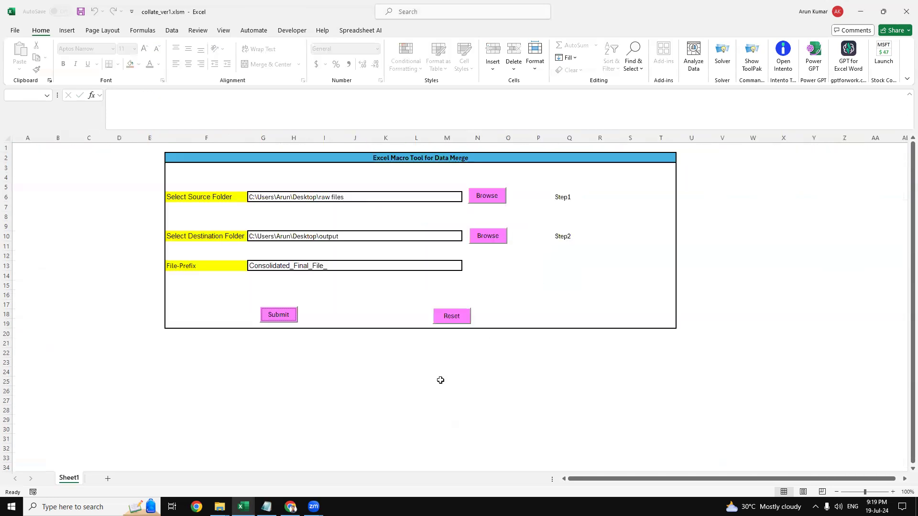
Step: Discard the workbook changes, then open the Desktop 'raw files' folder in File Explorer
left_click(479, 266)
mouse_move(219, 506)
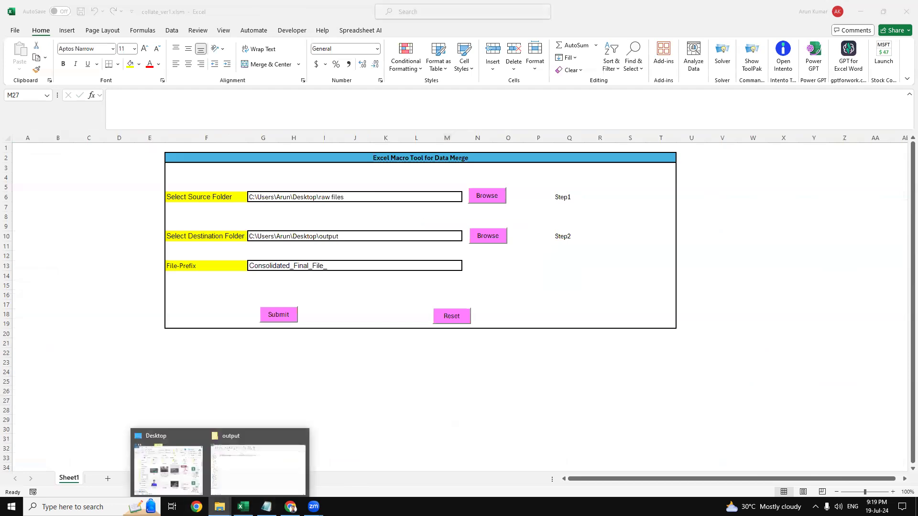
left_click(258, 464)
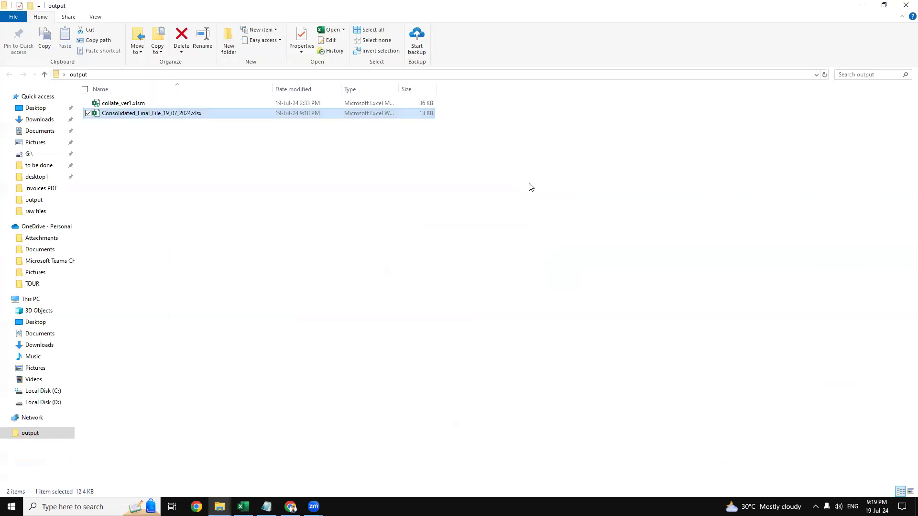
key("super+d")
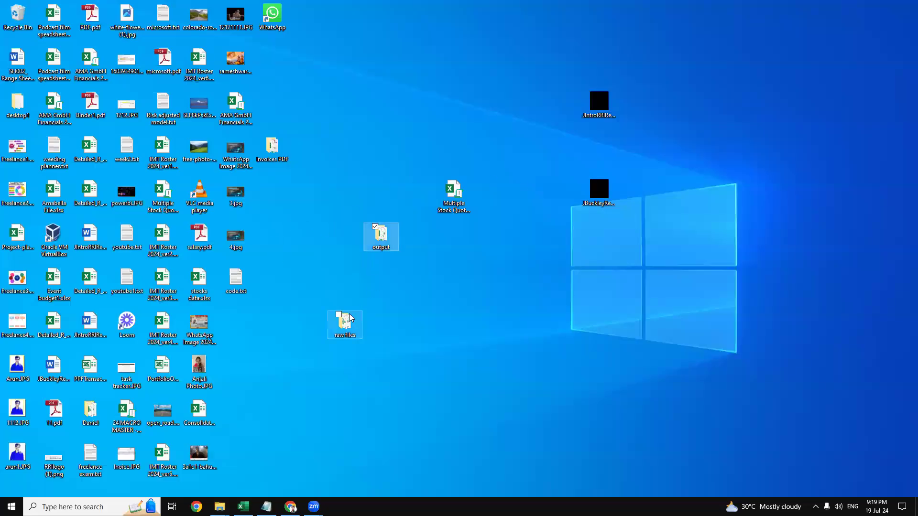
double_click(353, 304)
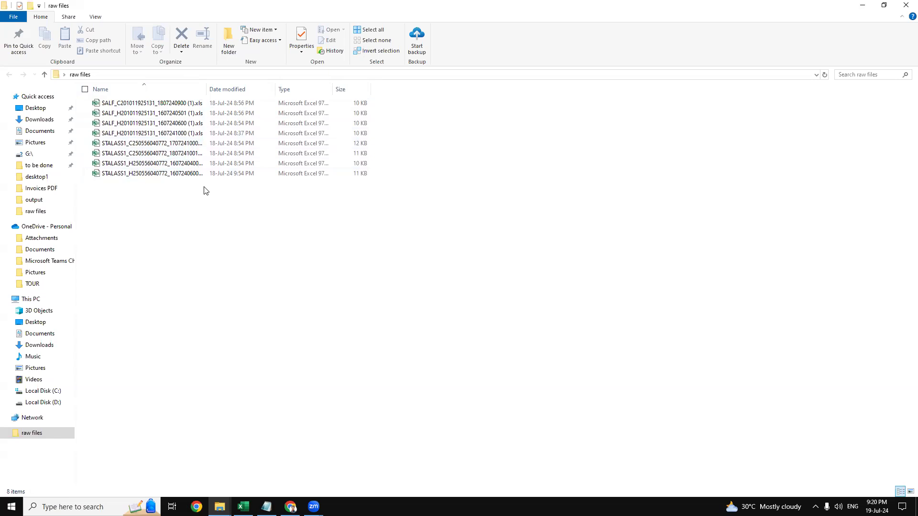
left_click(142, 113)
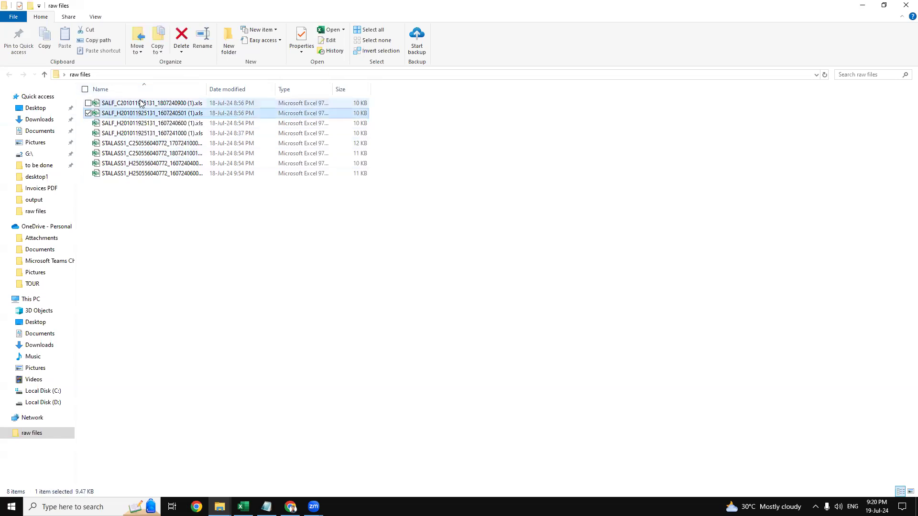
double_click(141, 103)
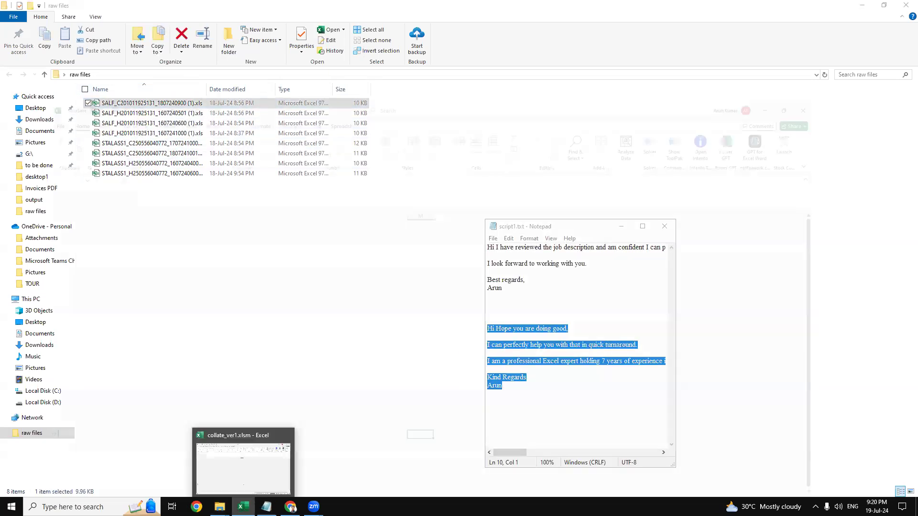
left_click(246, 461)
key("Return")
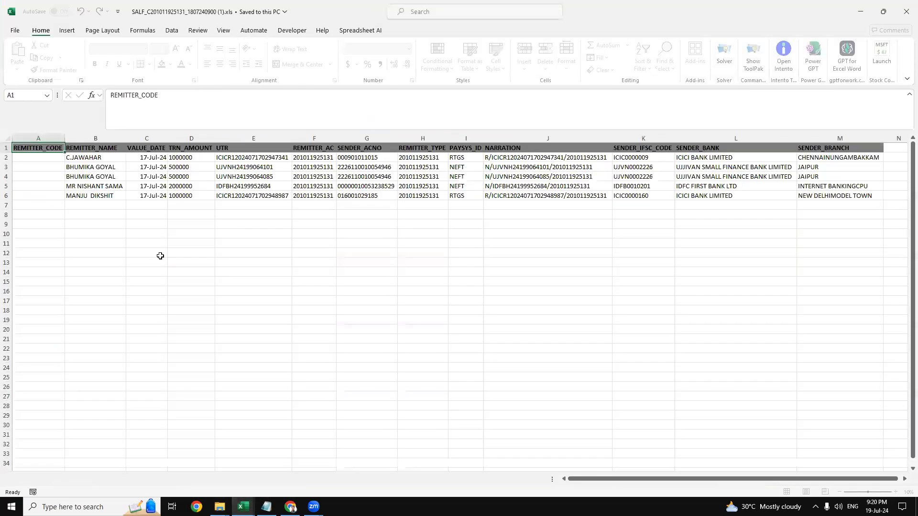
left_click(160, 257)
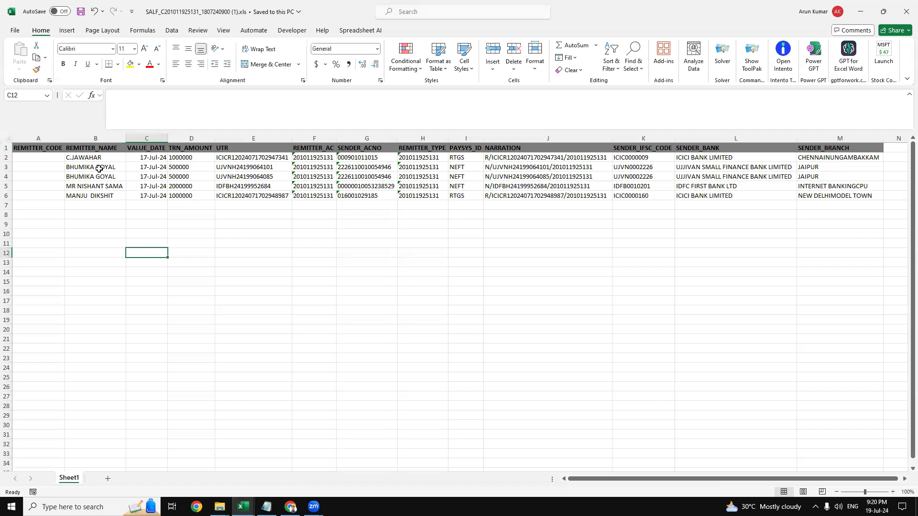
left_click(34, 148)
left_click(906, 4)
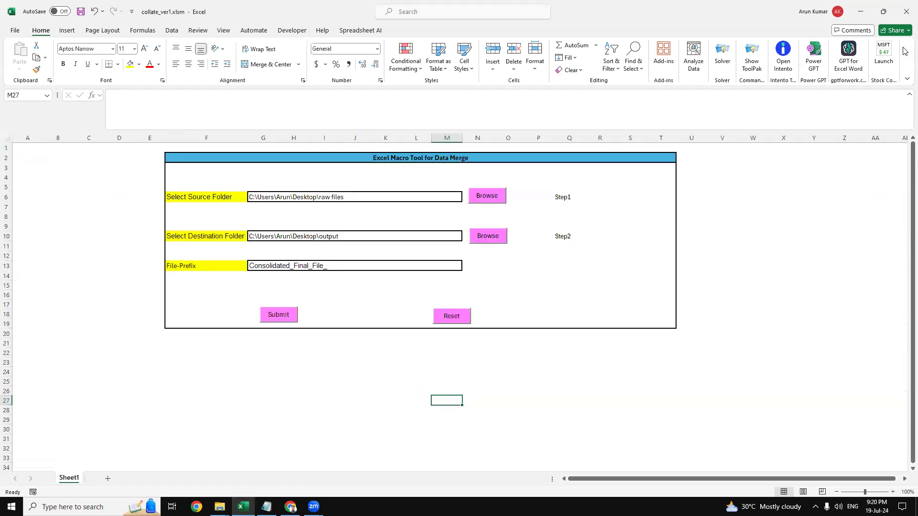
mouse_move(219, 507)
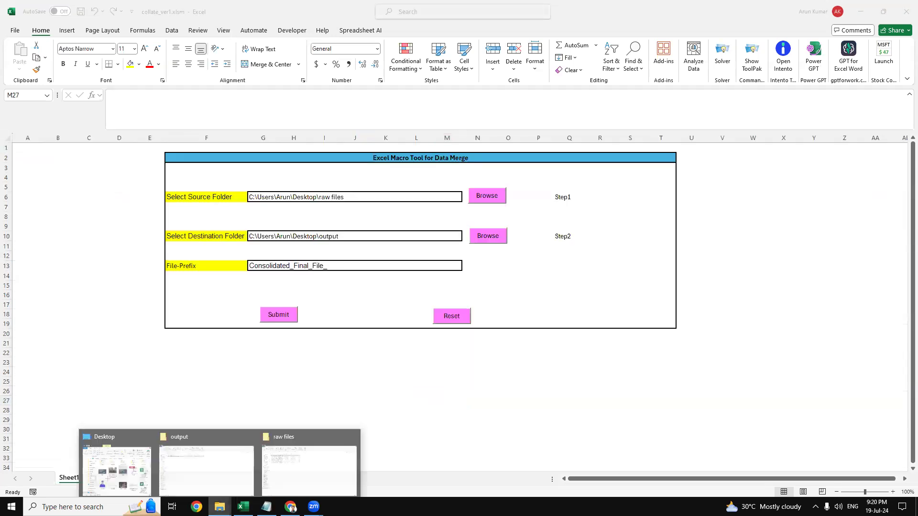
left_click(286, 461)
double_click(155, 113)
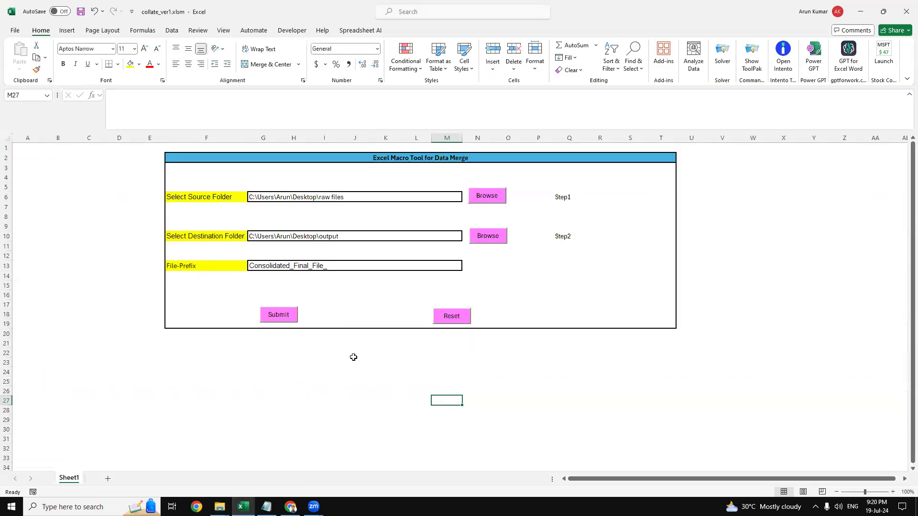
left_click(125, 306)
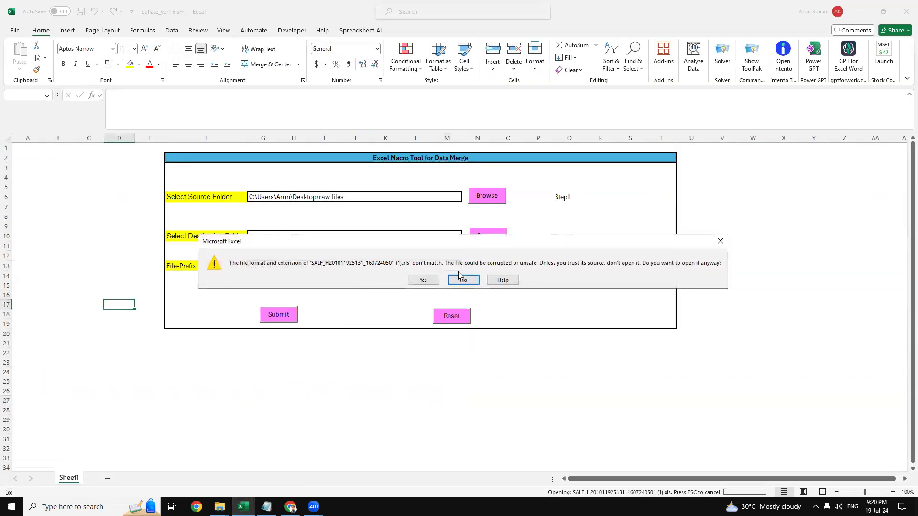
left_click(420, 280)
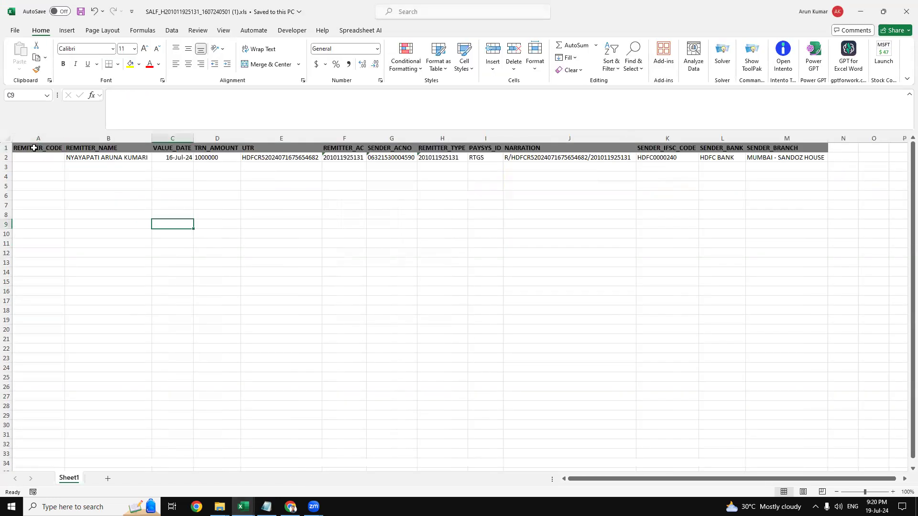
left_click(179, 157)
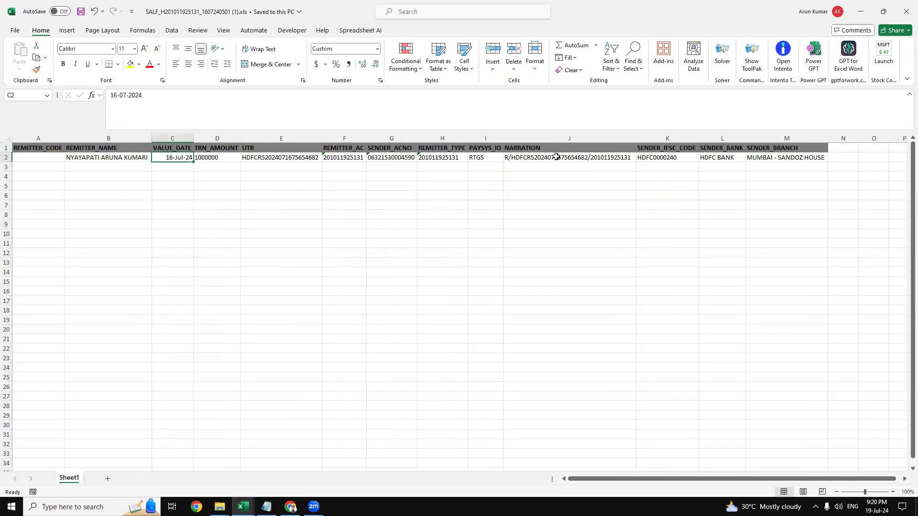
left_click(507, 158)
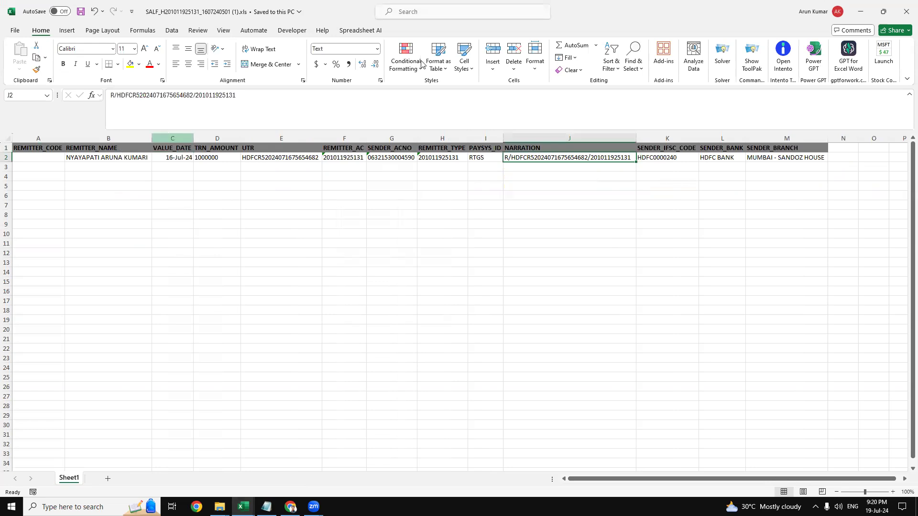
left_click(905, 5)
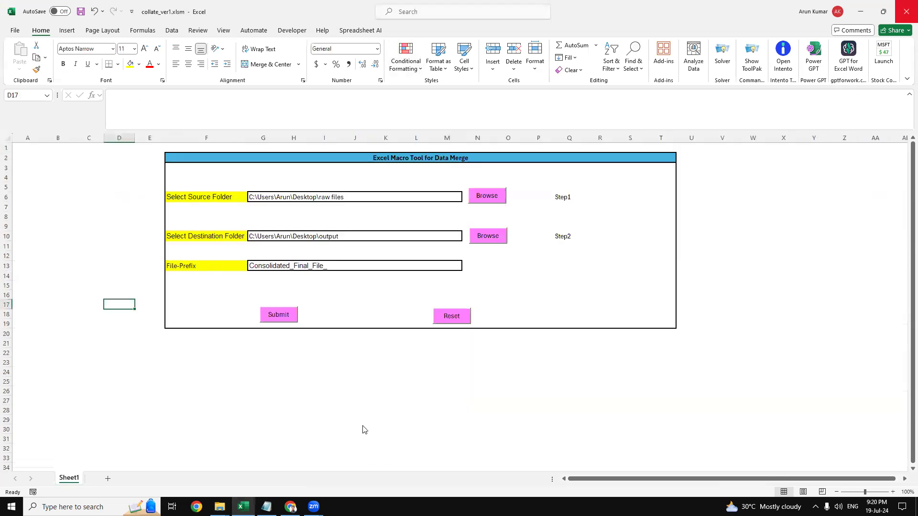